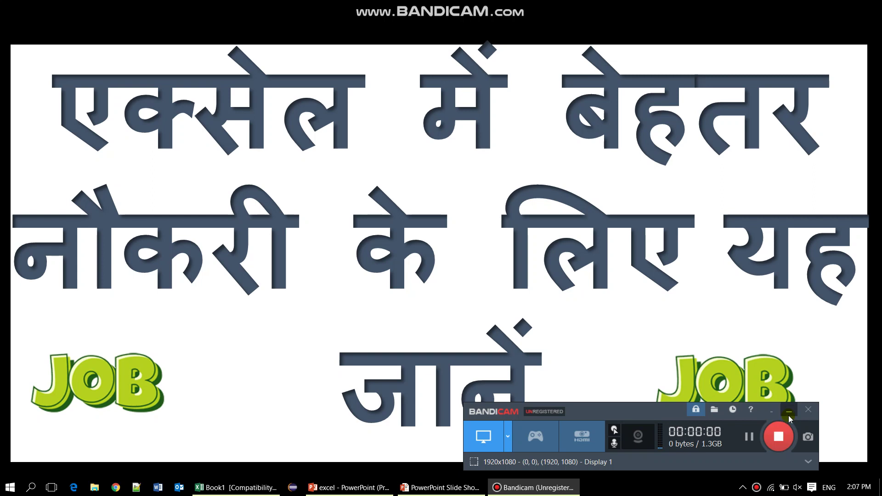
Start the screen recording and switch from the PowerPoint slideshow to the Excel workbook Book1.
click(788, 415)
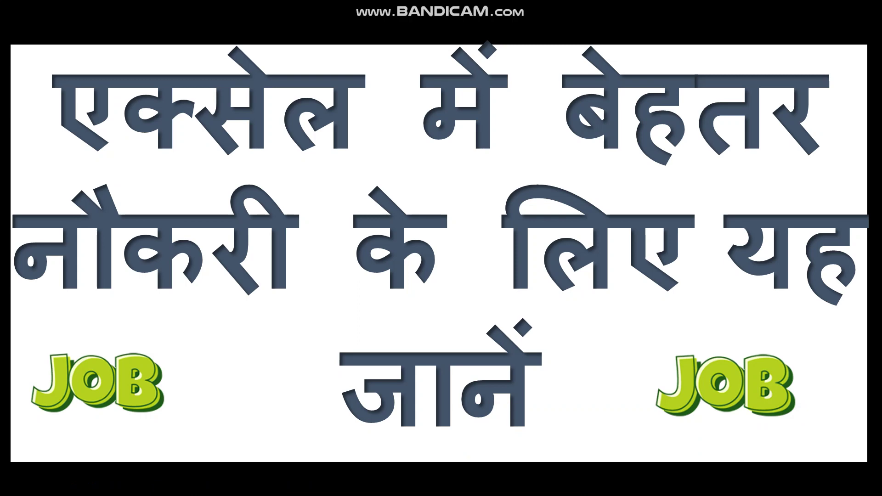
key(alt+Tab)
key(alt+Tab)
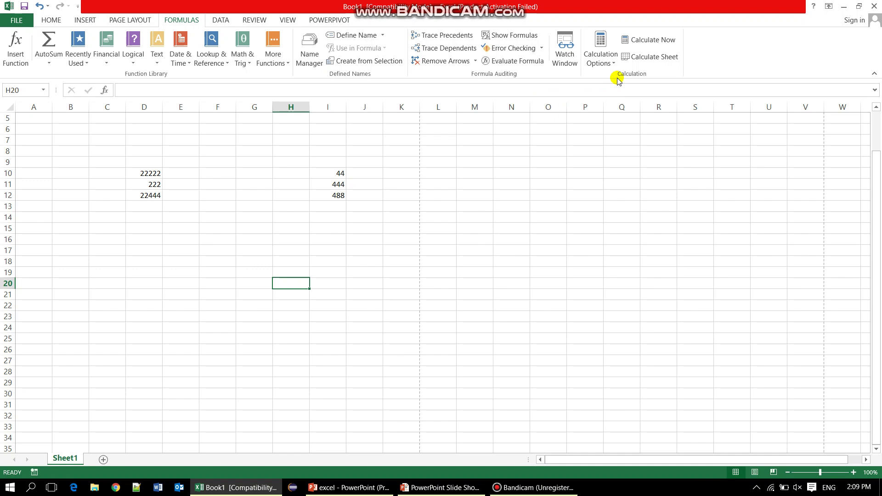
Change Calculation Options from Automatic Except for Data Tables to Automatic and verify the setting.
click(553, 139)
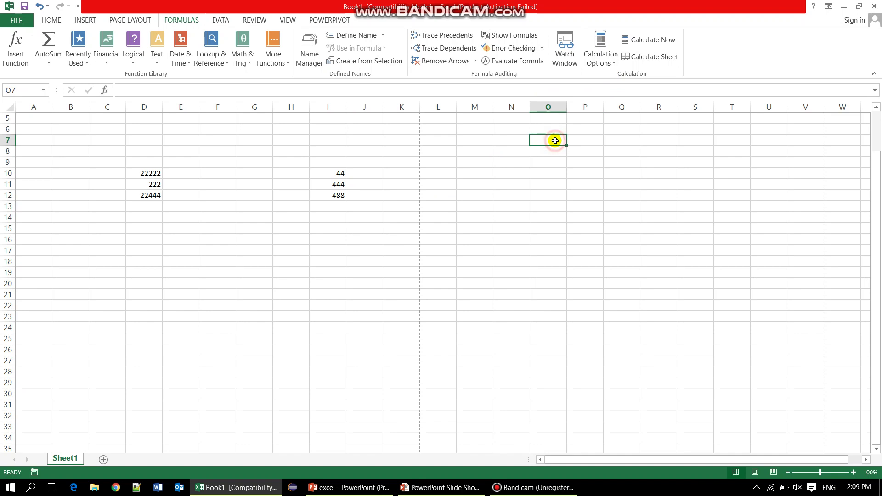
click(613, 65)
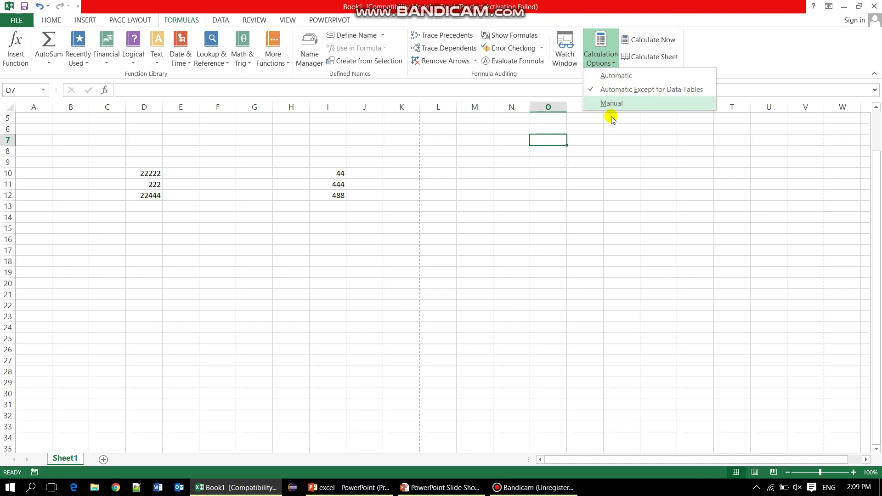
click(611, 76)
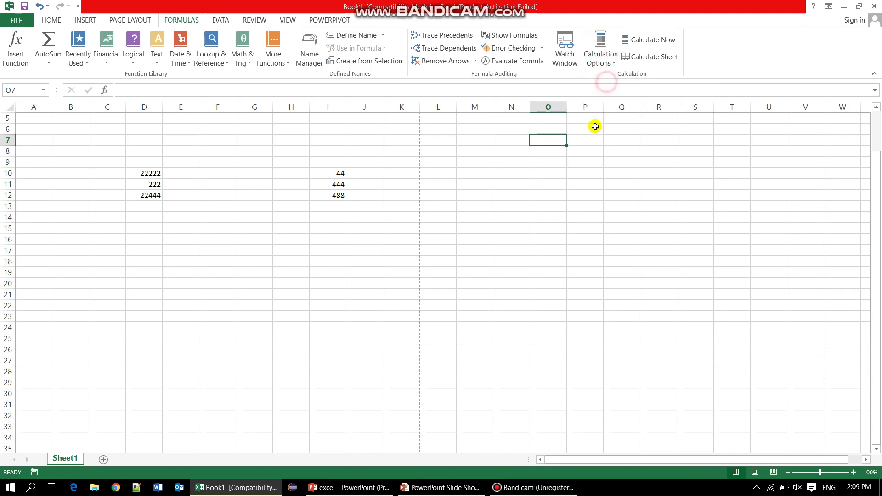
click(599, 58)
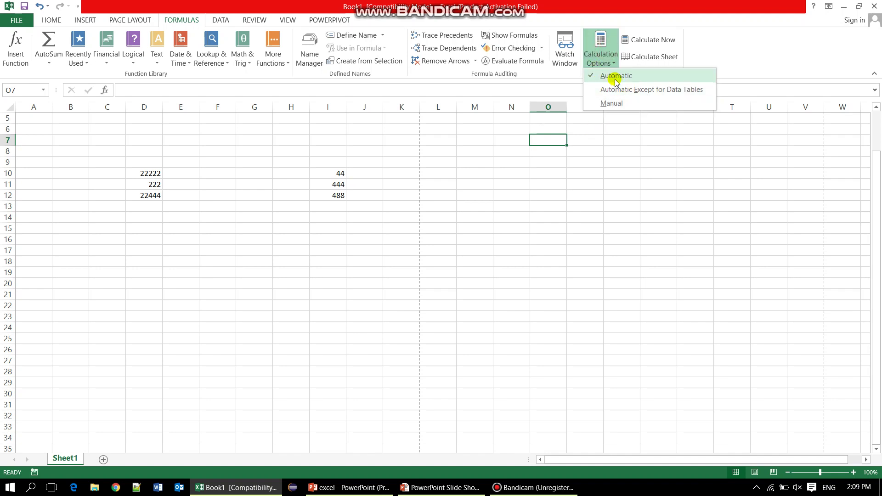
click(554, 173)
click(380, 196)
Enter 12 and 23 in K12:K13 and an AutoSum total in K14.
click(412, 196)
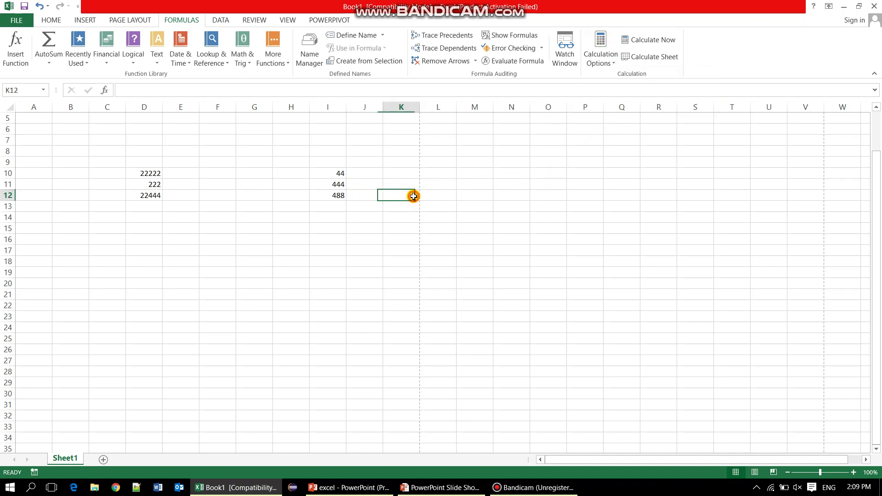
text(12)
key(Return)
text(23)
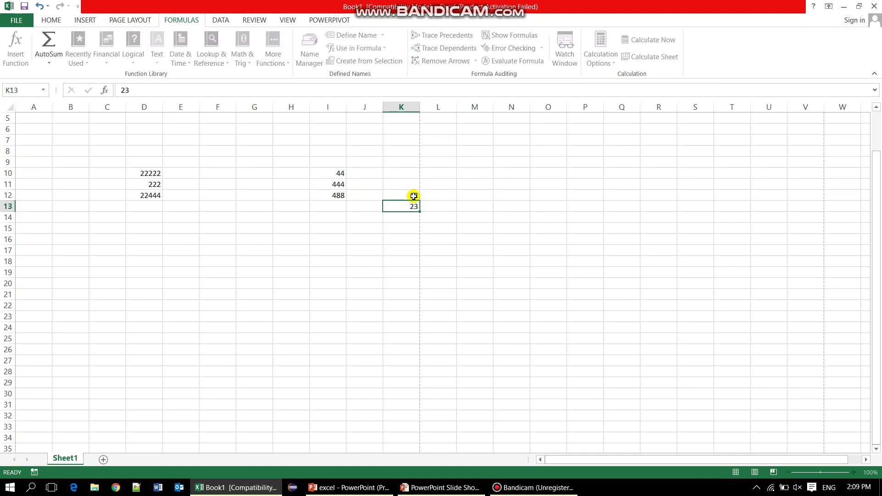
key(Return)
key(alt+equal)
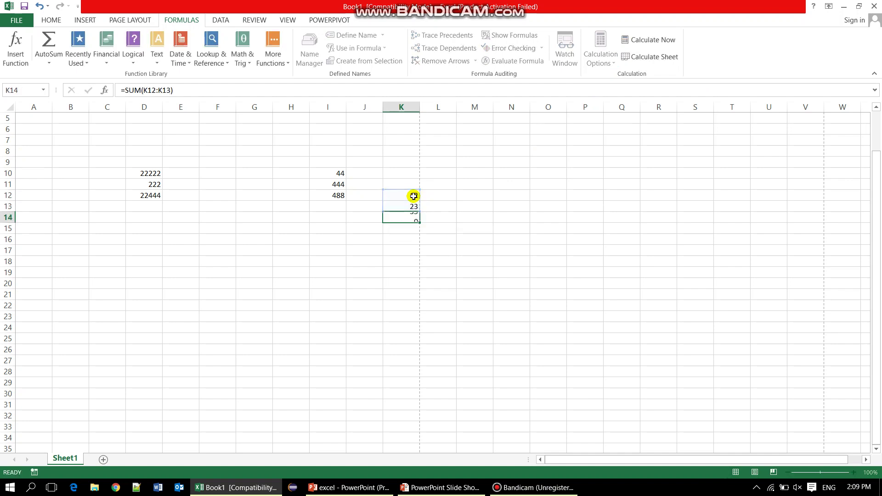
key(Return)
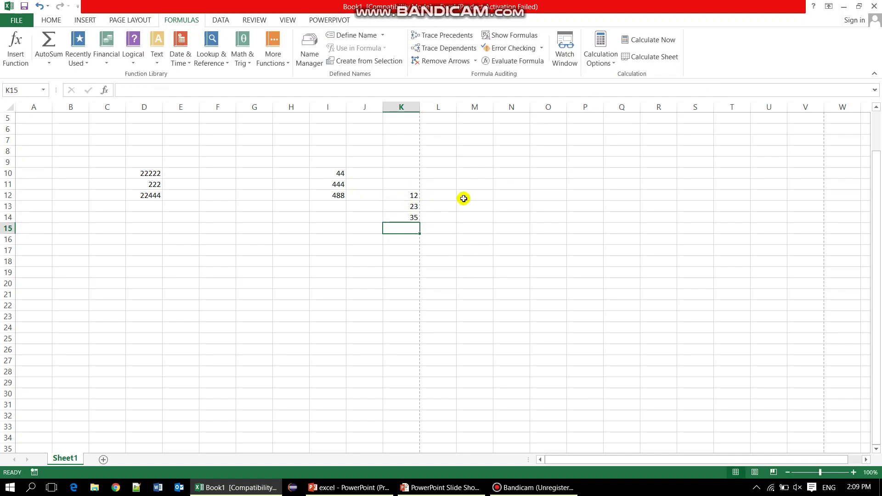
Change K13 to 2222 so K14 totals 2234, check calculation mode, and add Sheet2.
key(Up)
key(Up)
text(2)
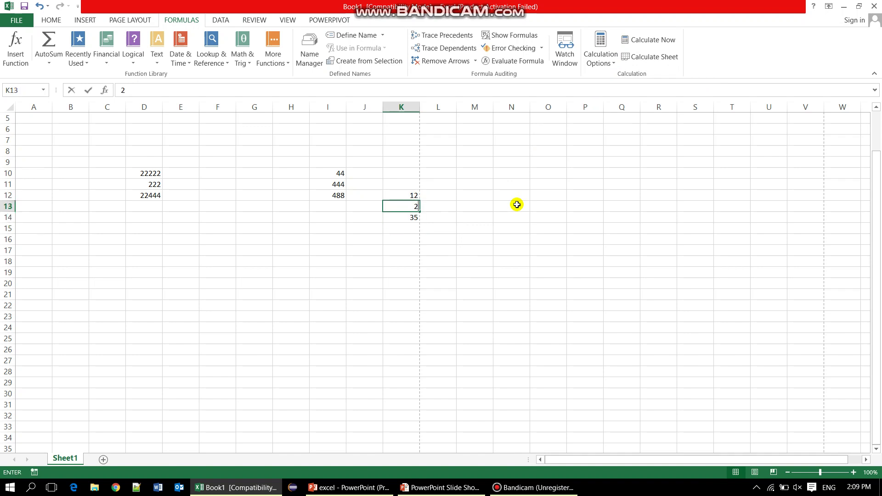
text(222)
key(Return)
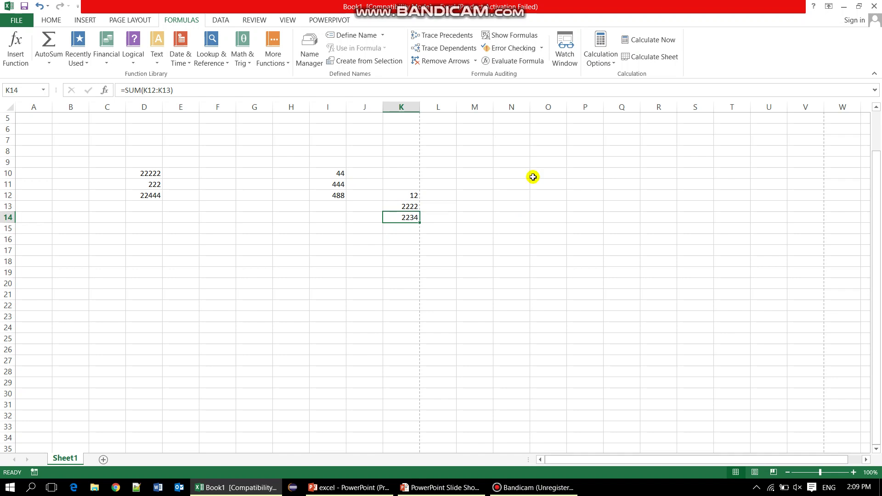
click(601, 62)
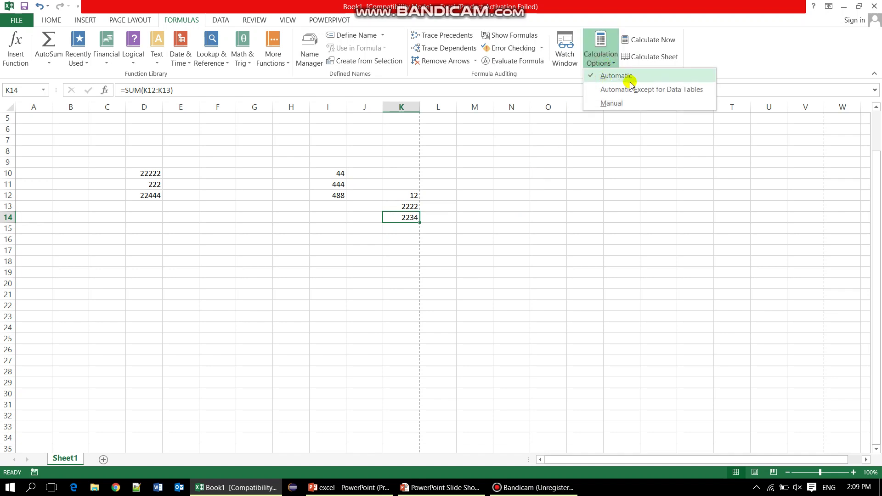
click(536, 167)
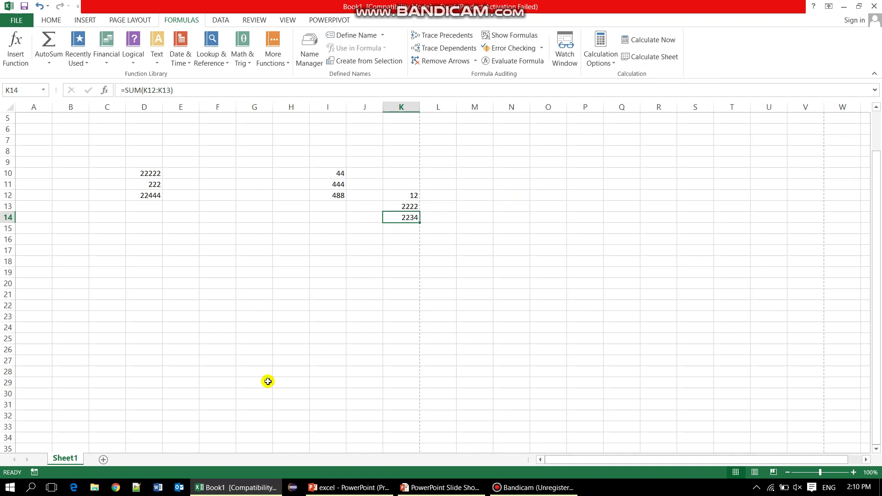
click(103, 459)
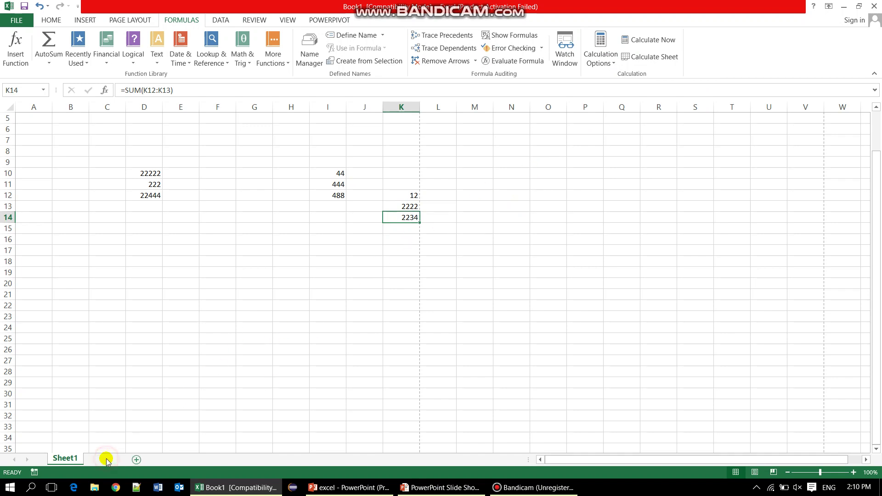
On Sheet2, enter 12 in H10, 343 in H11 and =SUM in H12 (355), then go back to Sheet1.
click(281, 218)
text(12)
key(Return)
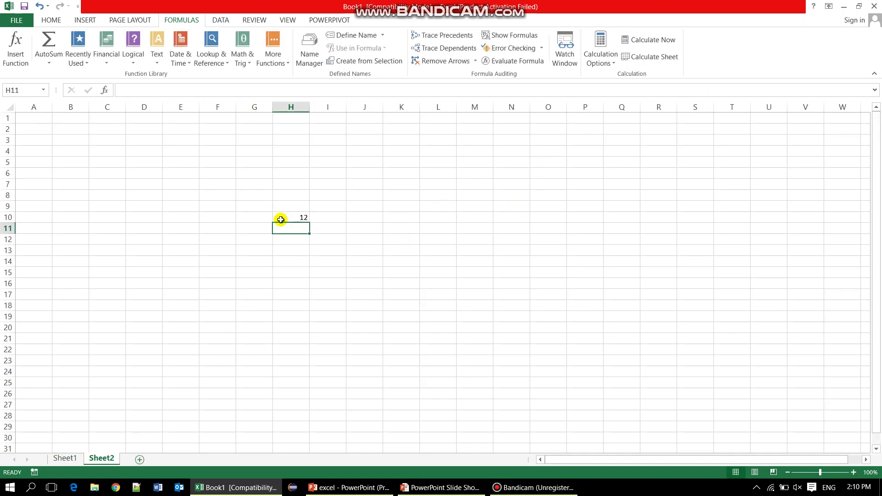
text(343)
key(Return)
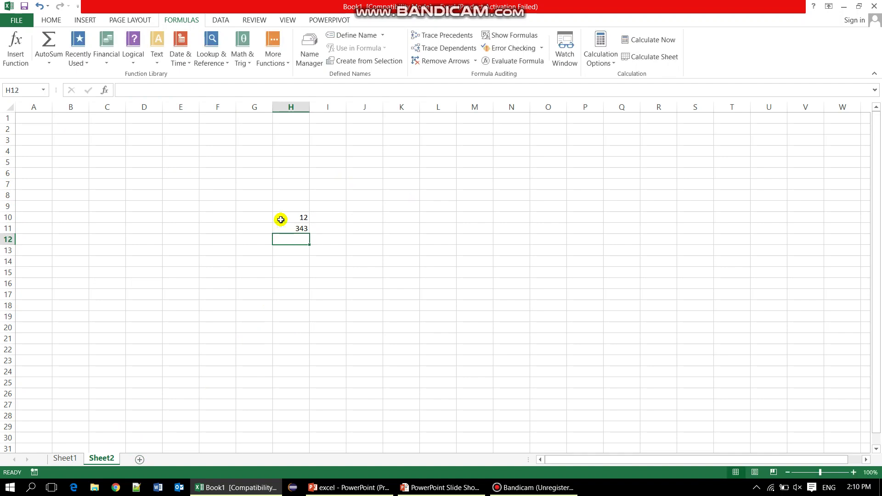
key(alt+equal)
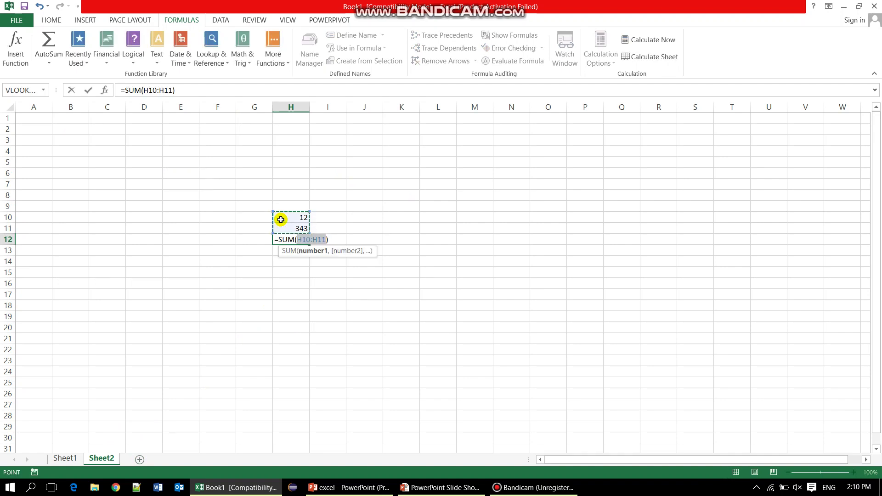
key(Return)
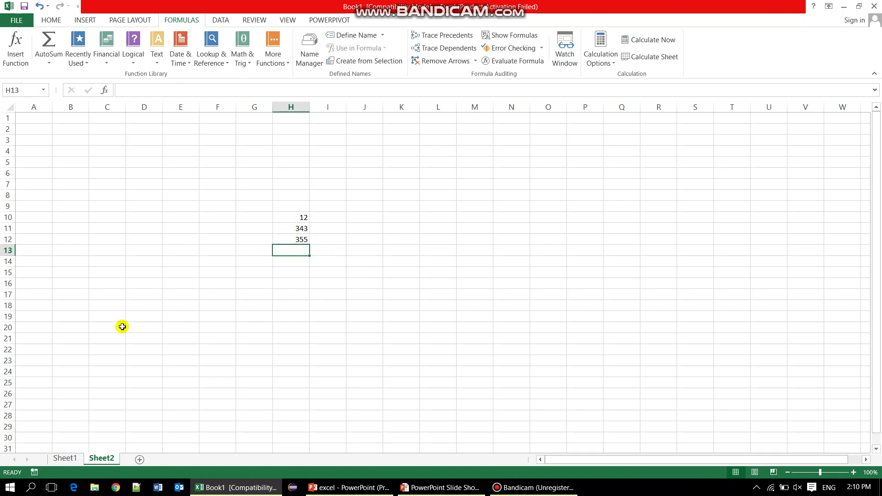
click(66, 458)
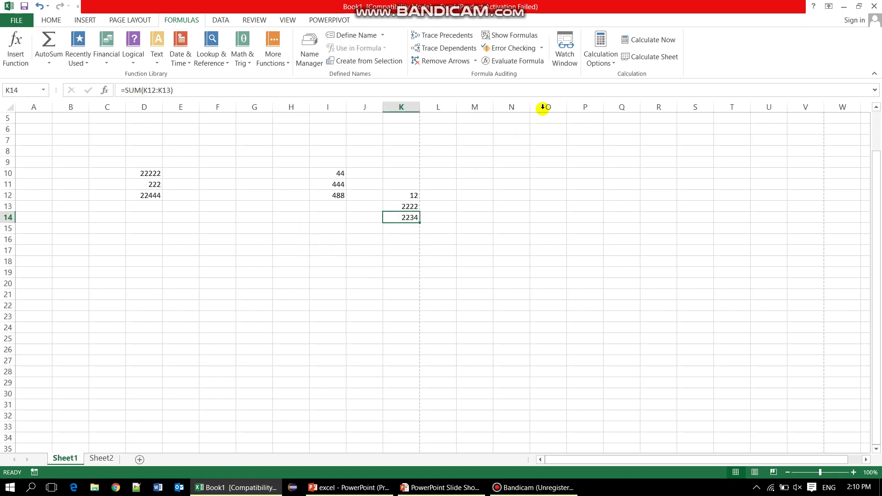
Switch calculation to Manual and change I11 from 444 to 11111.
click(602, 65)
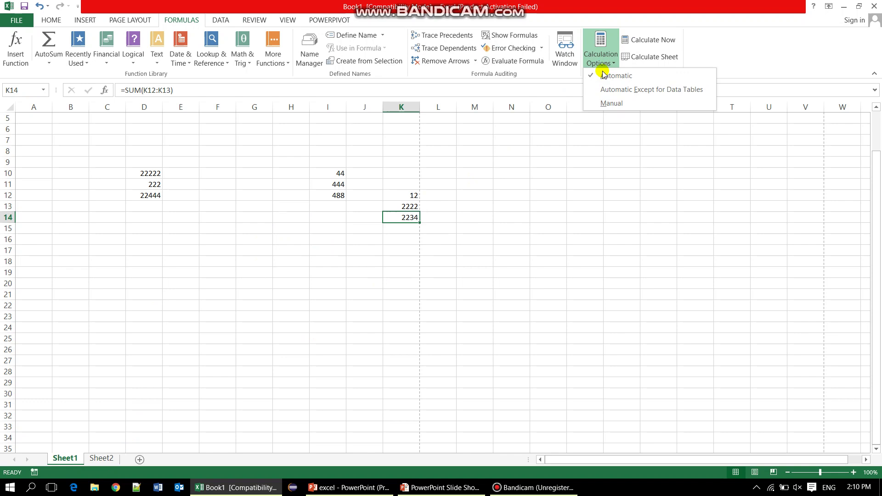
click(613, 103)
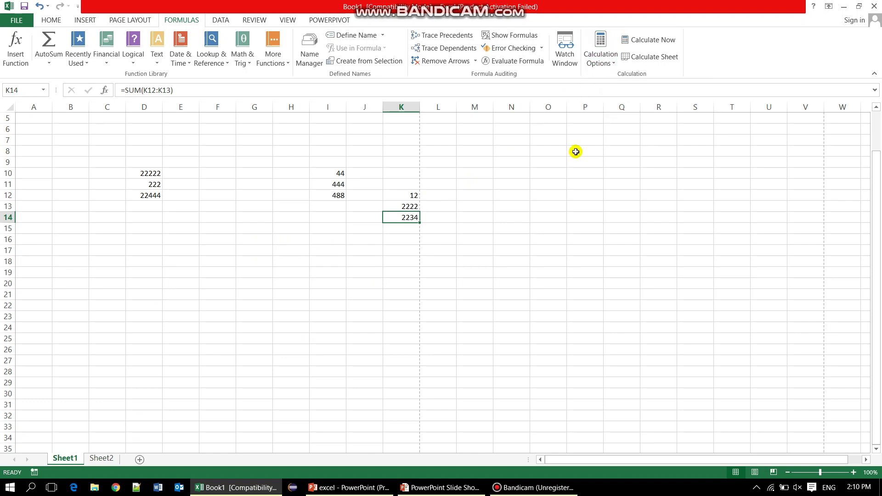
click(324, 184)
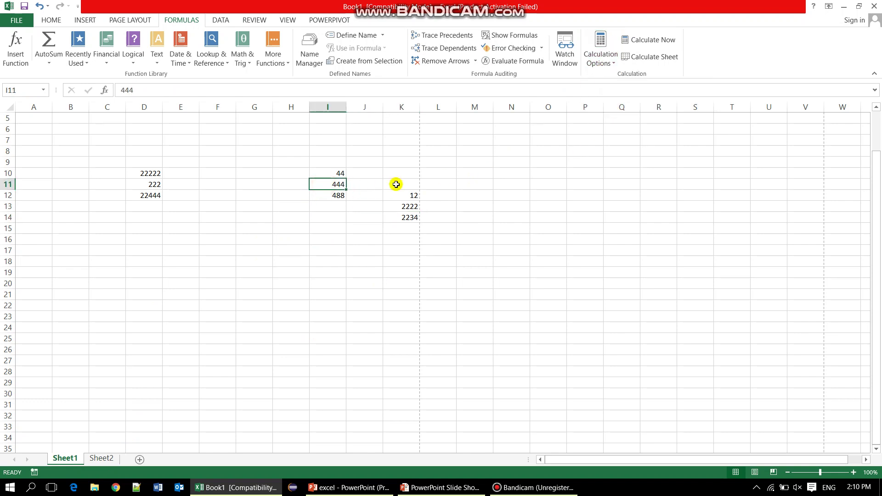
text(11111)
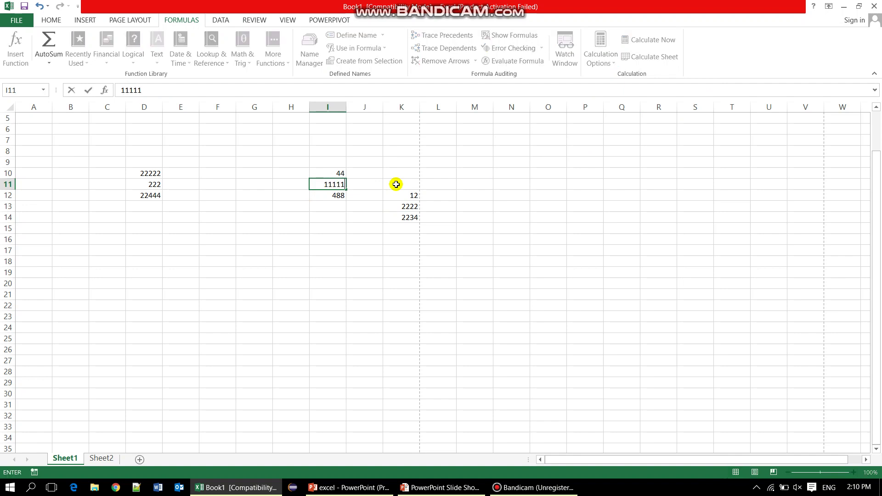
key(Return)
Change K13 to 33333 and D10 to 444444, then select H10 on Sheet2.
key(Right)
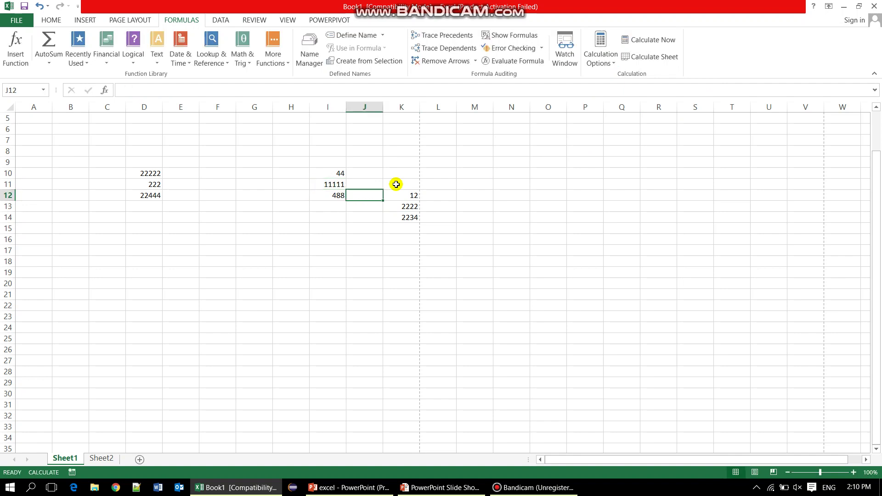
key(Right)
key(Down)
text(33333)
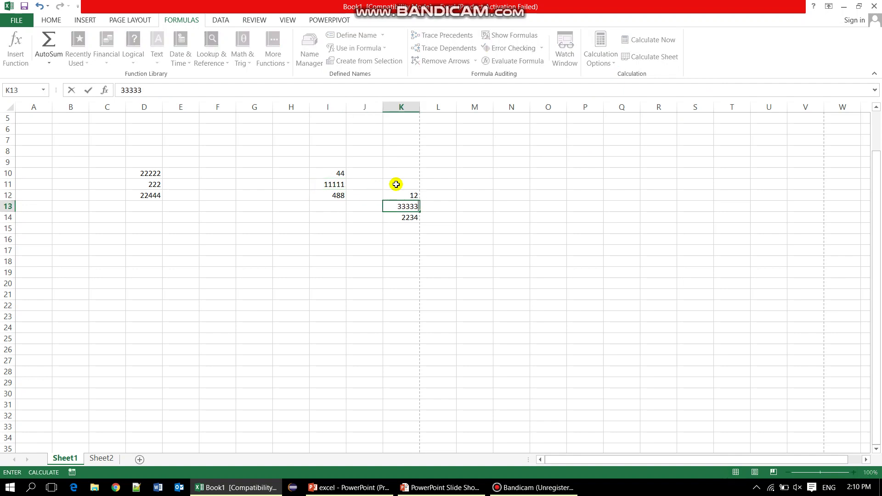
key(Return)
key(Left)
key(Left)
key(Left)
key(Left)
key(Left)
key(Left)
key(Left)
key(Up)
key(Up)
key(Up)
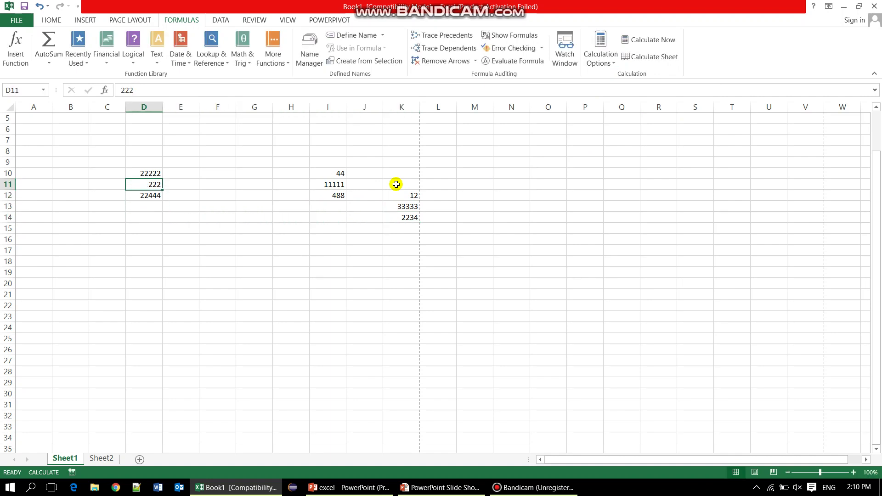
key(Up)
text(444444)
key(Return)
click(112, 457)
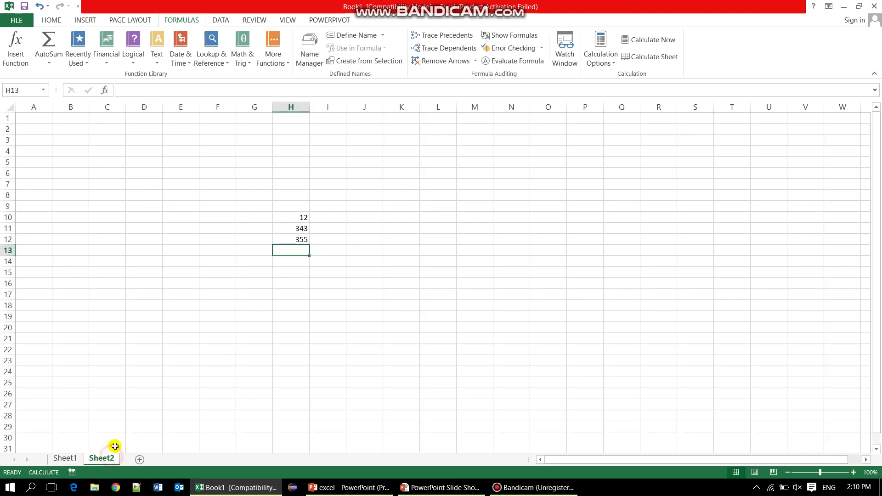
click(296, 218)
Enter 33333 in Sheet2's H10, return to Sheet1, and confirm calculation remains Manual.
text(33333)
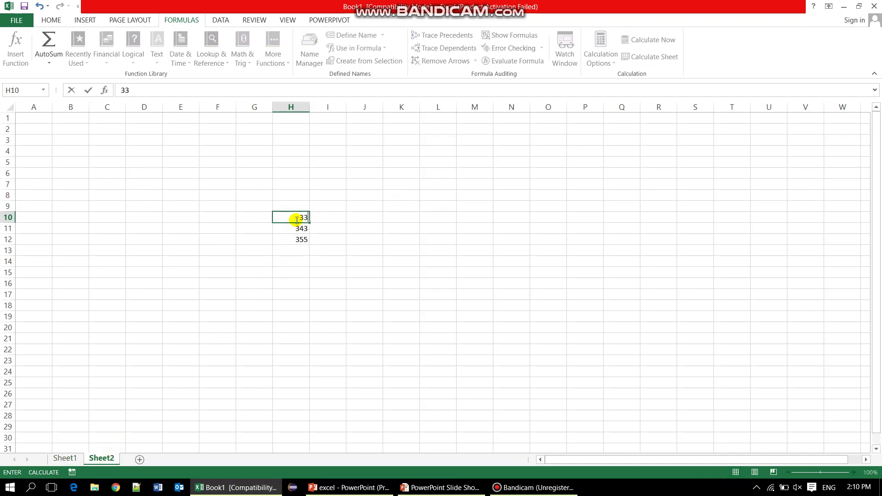
key(Return)
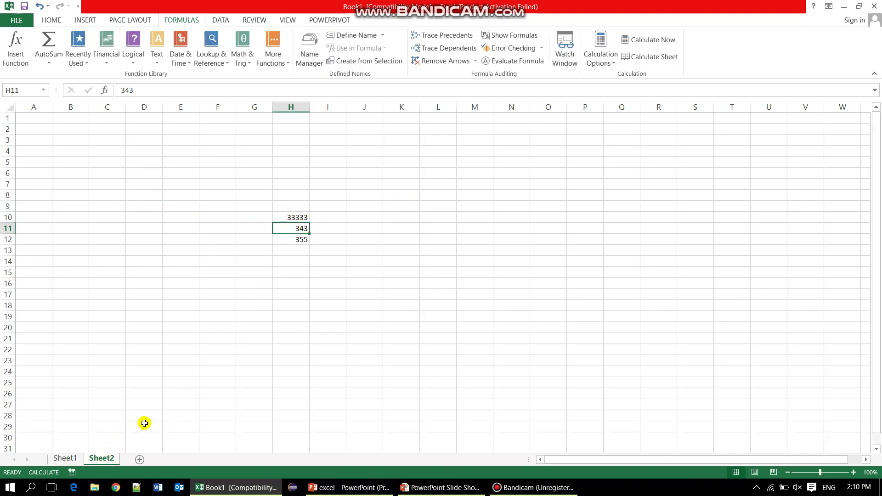
click(65, 458)
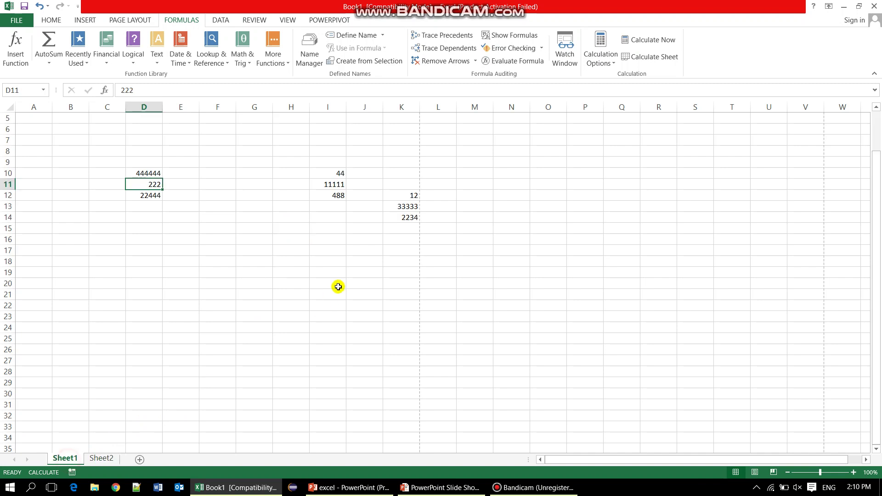
click(604, 63)
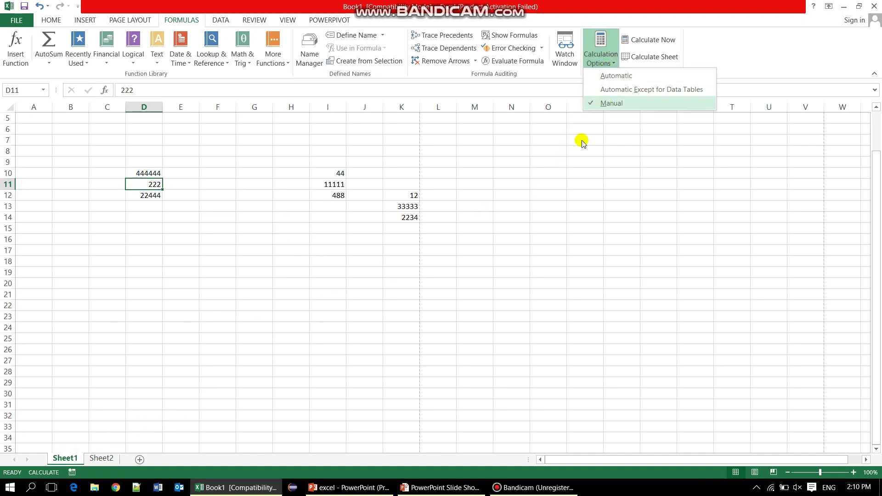
click(525, 181)
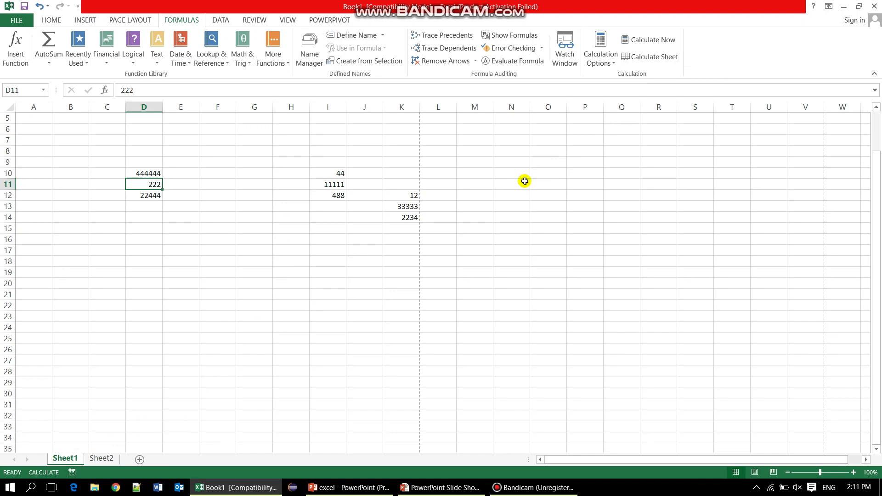
click(606, 62)
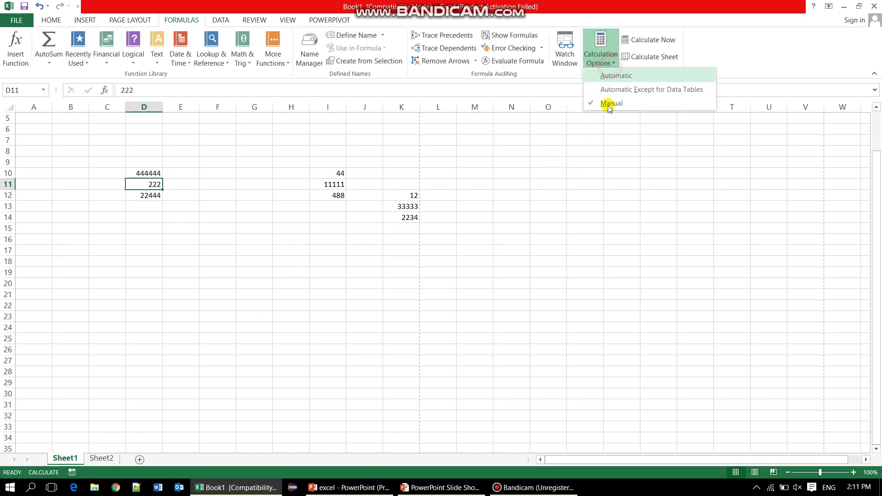
click(574, 134)
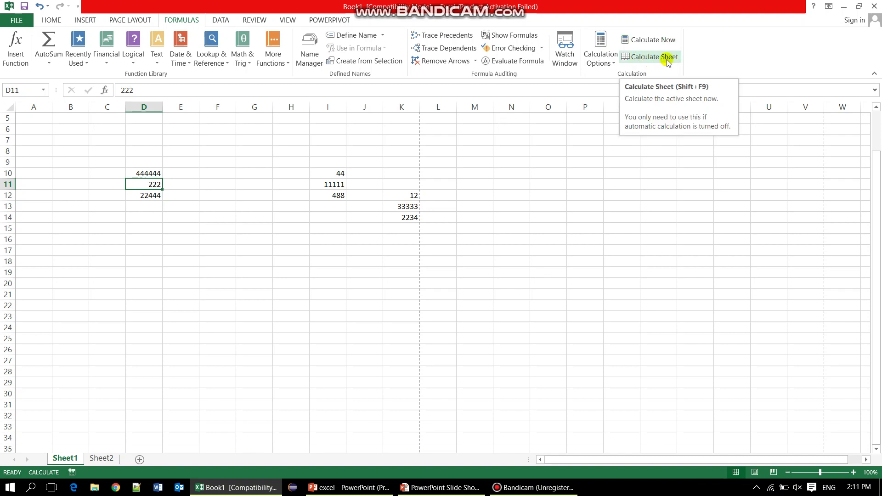
Run Calculate Sheet on Sheet1 so totals show 444666, 11155 and 33345, then open Sheet2.
click(439, 193)
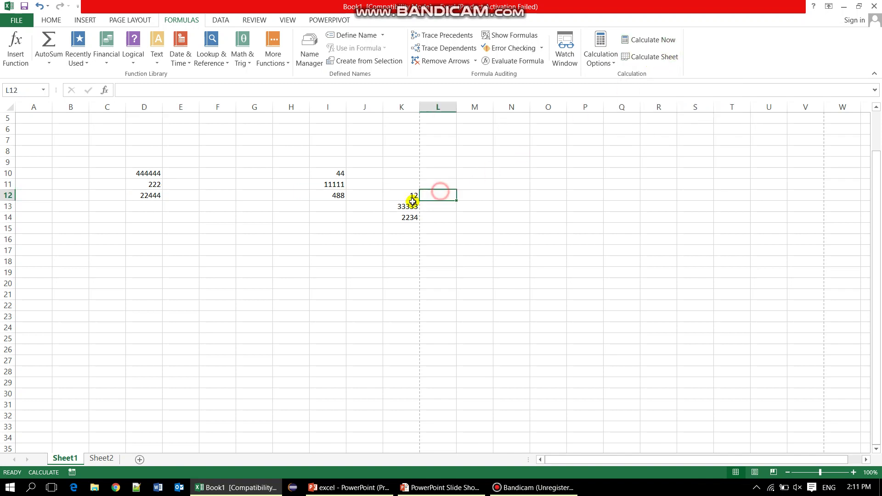
click(407, 205)
click(334, 186)
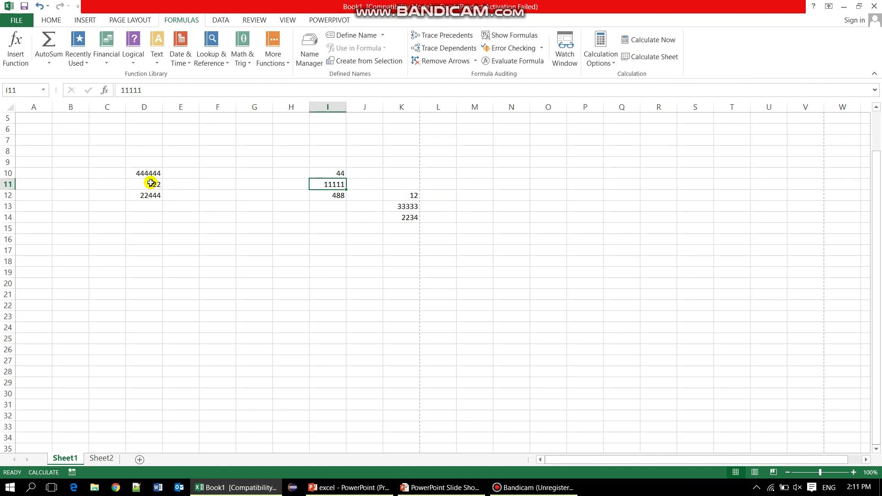
click(645, 60)
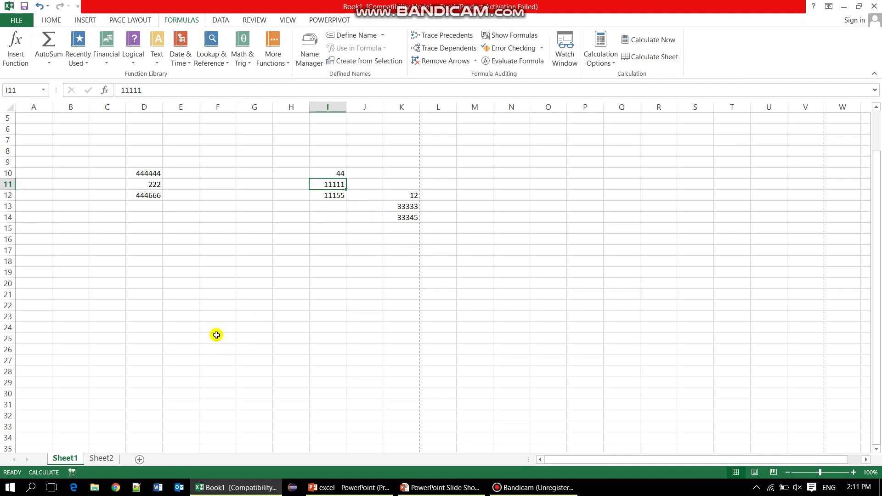
click(648, 57)
click(101, 458)
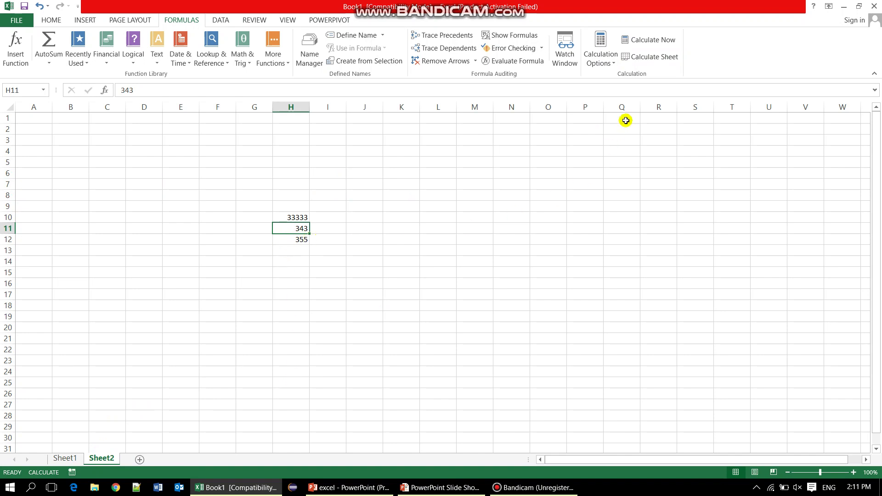
Run Calculate Sheet on Sheet2 so H12 shows 33676, then return to Sheet1.
click(655, 57)
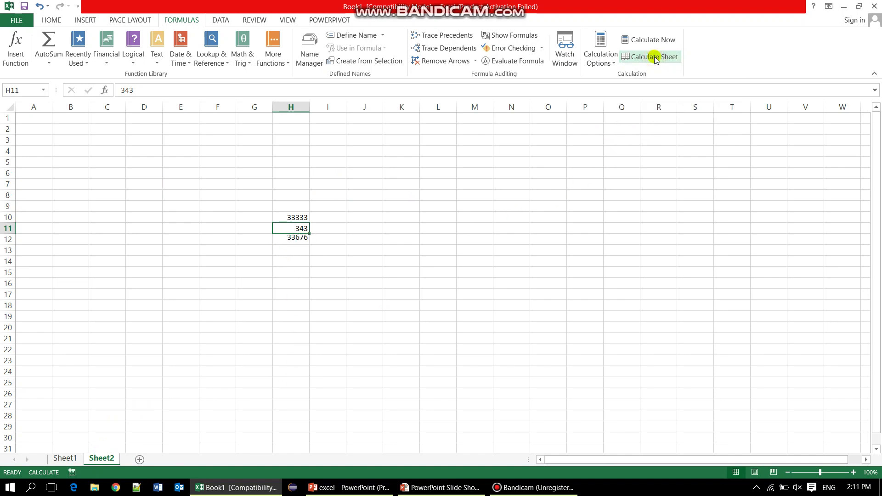
click(64, 458)
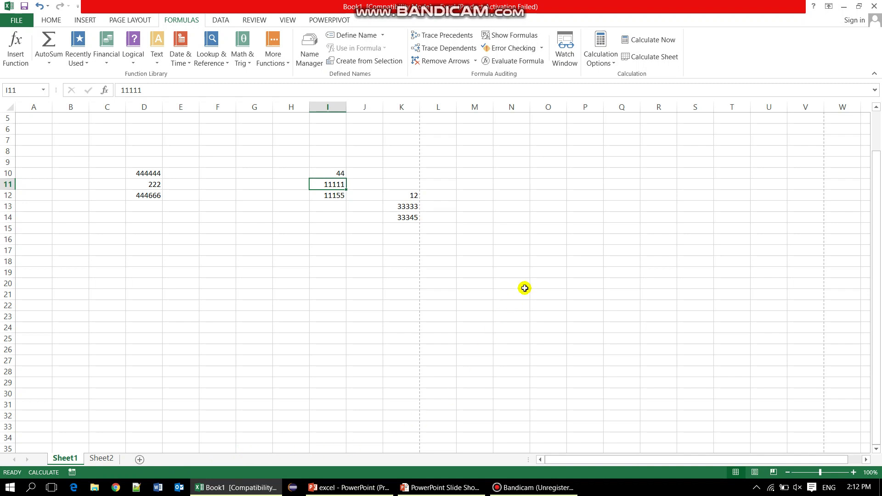
On Sheet1, change D10, I11 and K13 each to 12.
click(532, 216)
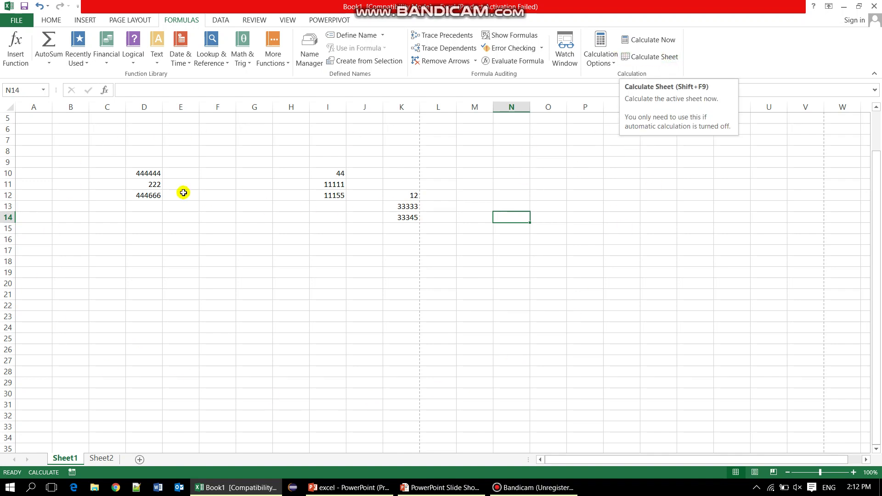
click(151, 173)
text(12)
key(Return)
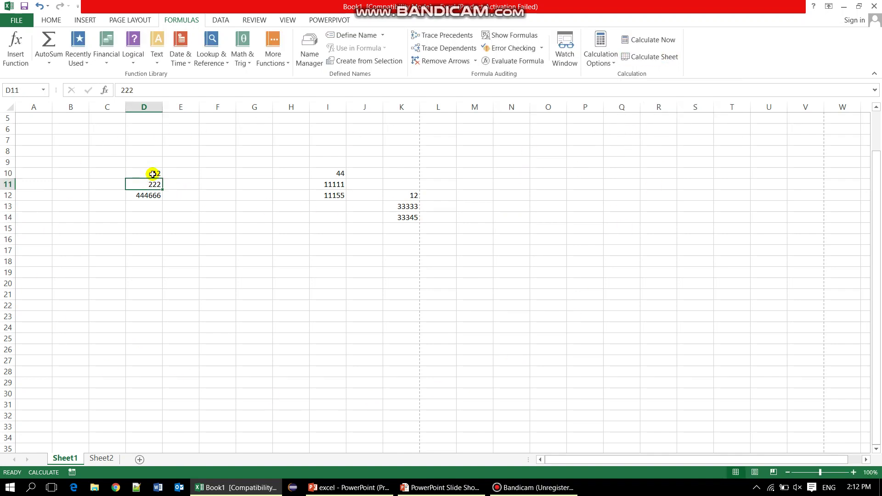
key(Right)
key(Right)
key(Right)
key(Right)
key(Right)
text(12)
key(Return)
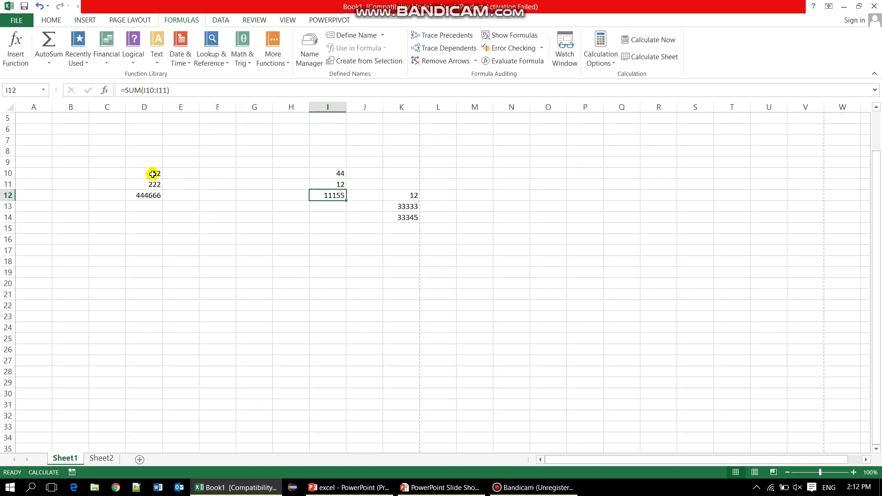
key(Right)
key(Down)
key(Right)
text(12)
key(Return)
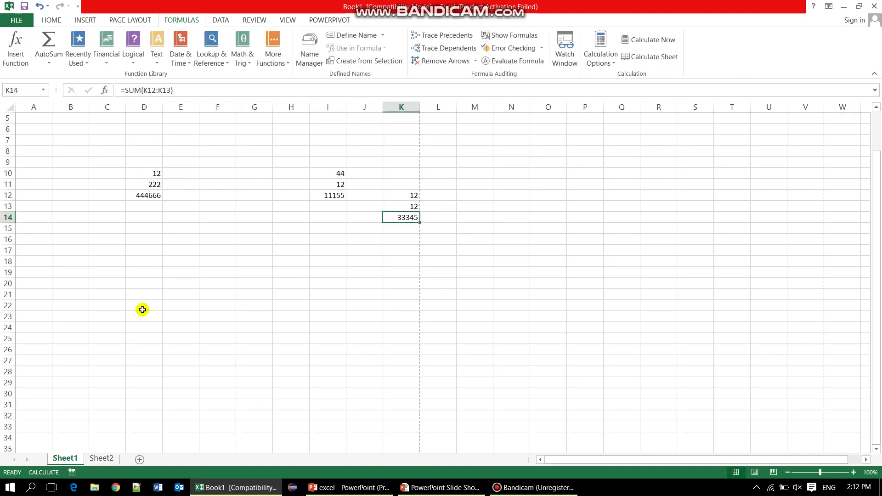
On Sheet2, change H10 to 12, leaving H12 stale at 33676.
click(96, 457)
click(289, 218)
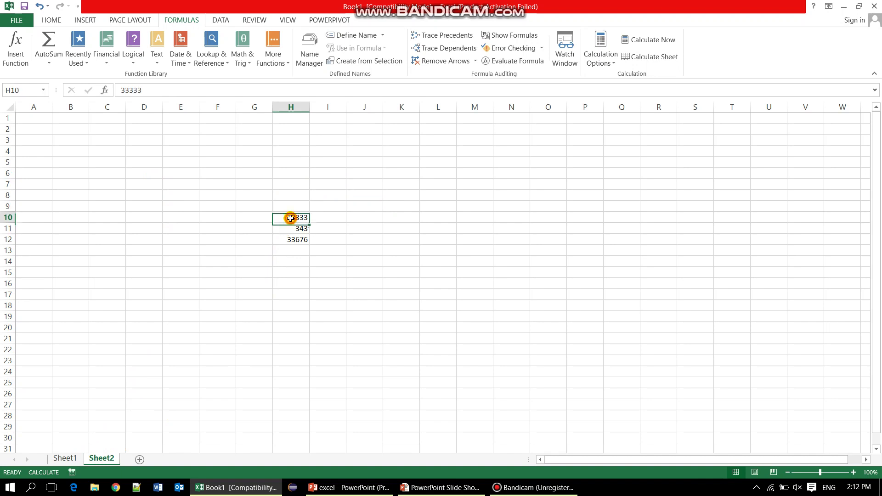
text(12)
key(Return)
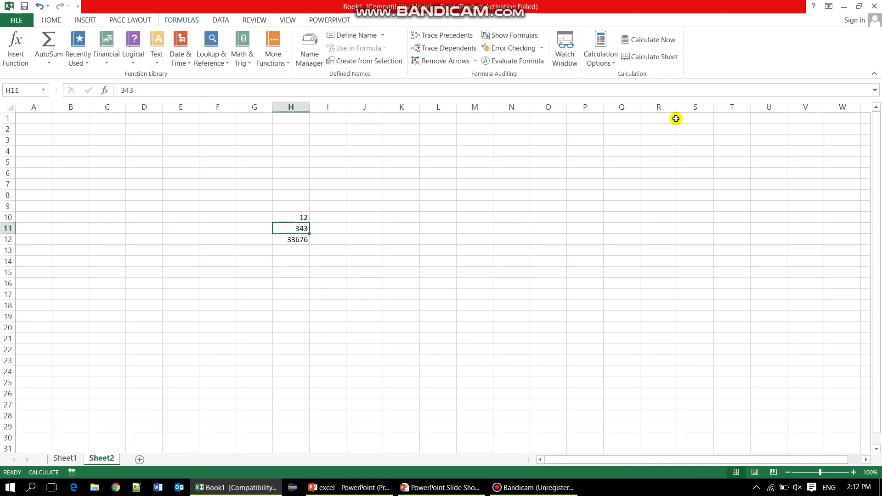
Run Calculate Now so Sheet2's H12 shows 355 and Sheet1's totals become 234, 56, 24.
click(652, 40)
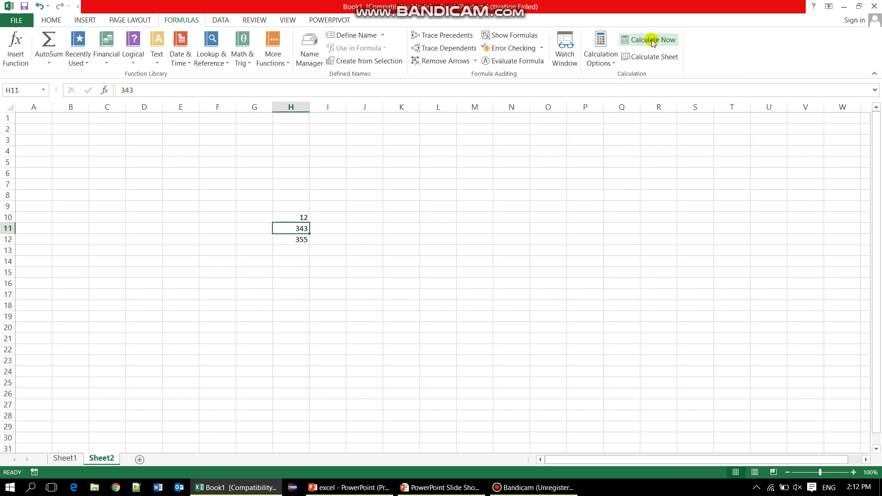
click(304, 272)
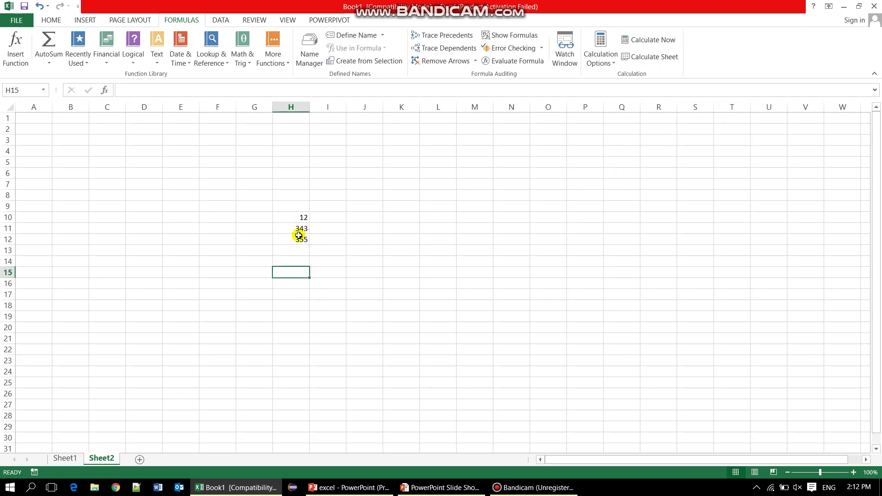
click(64, 459)
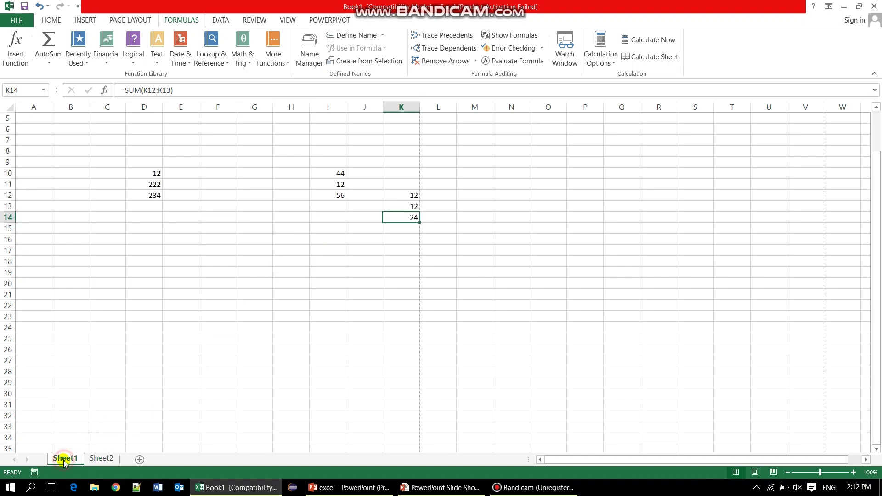
click(179, 207)
click(304, 205)
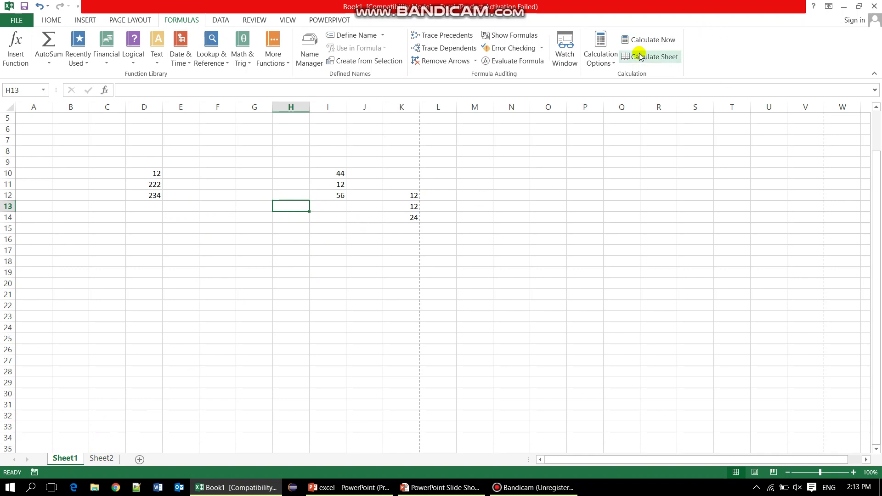
Set the workbook's calculation option to Automatic and confirm it is selected.
click(610, 66)
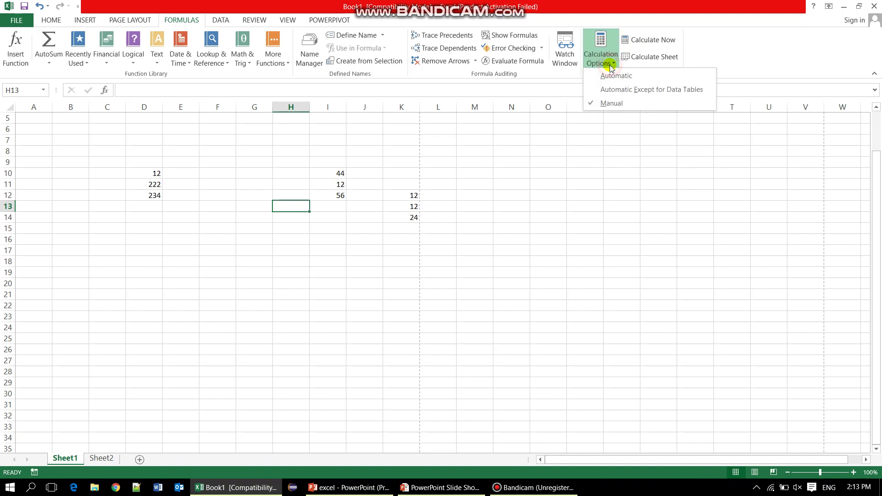
click(606, 79)
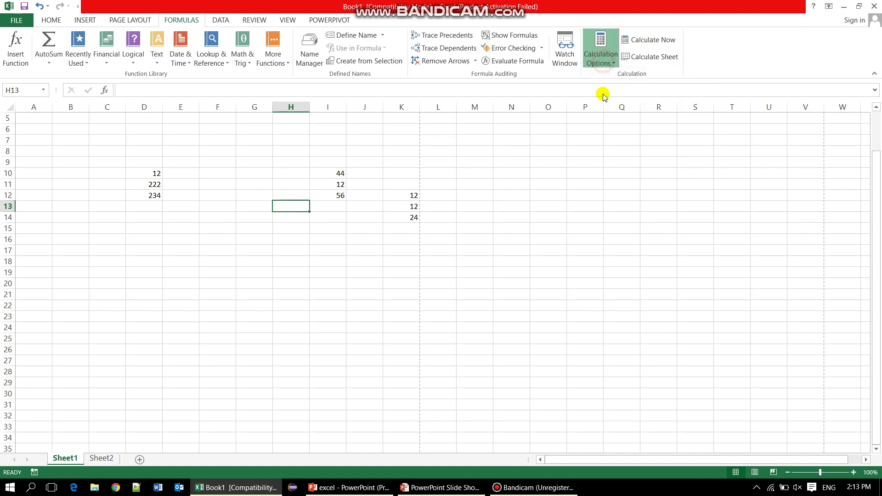
click(600, 57)
click(615, 78)
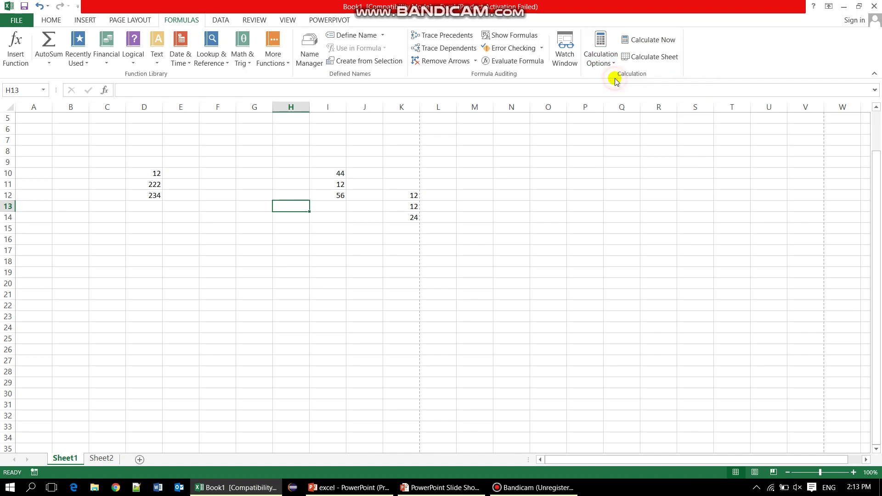
Enter 23232 in I10 so the I12 total recalculates to 23244, then bring up the window switcher.
click(330, 174)
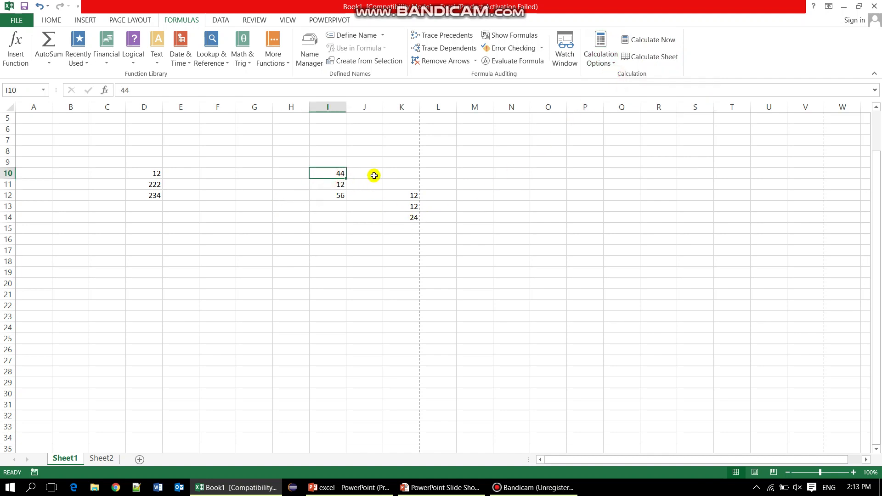
text(23232)
key(Return)
key(Down)
key(Down)
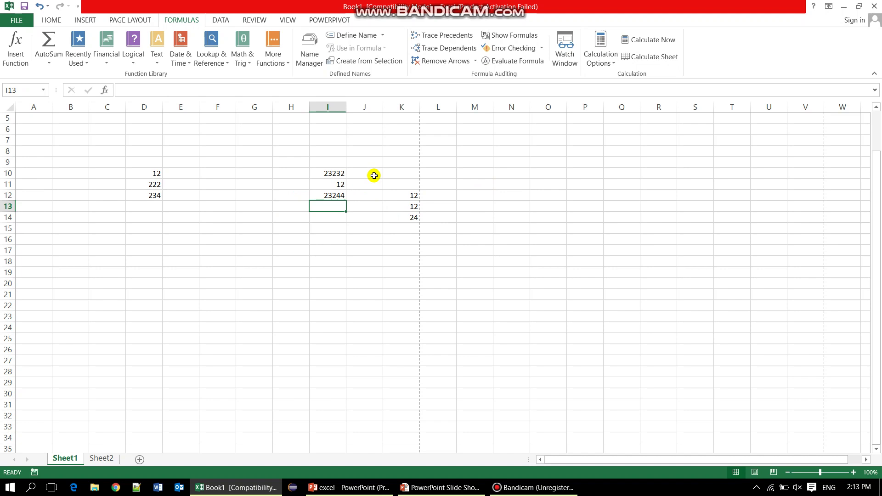
key(alt+Tab)
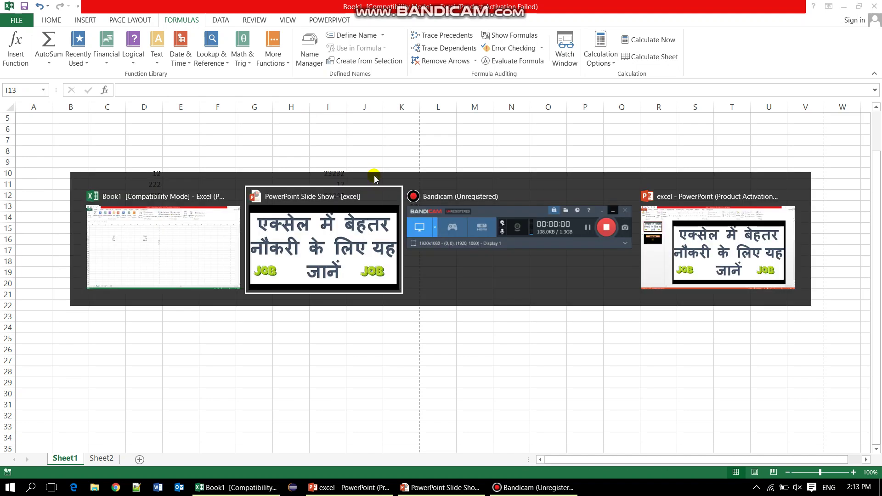